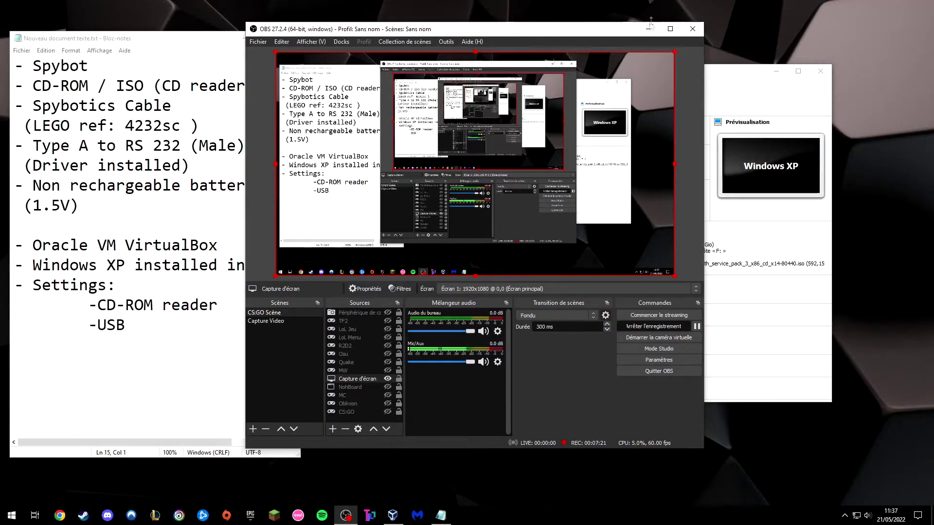
# Minimize OBS to reveal Notepad, then select the word Spybot in the requirements list.
pyautogui.click(644, 27)
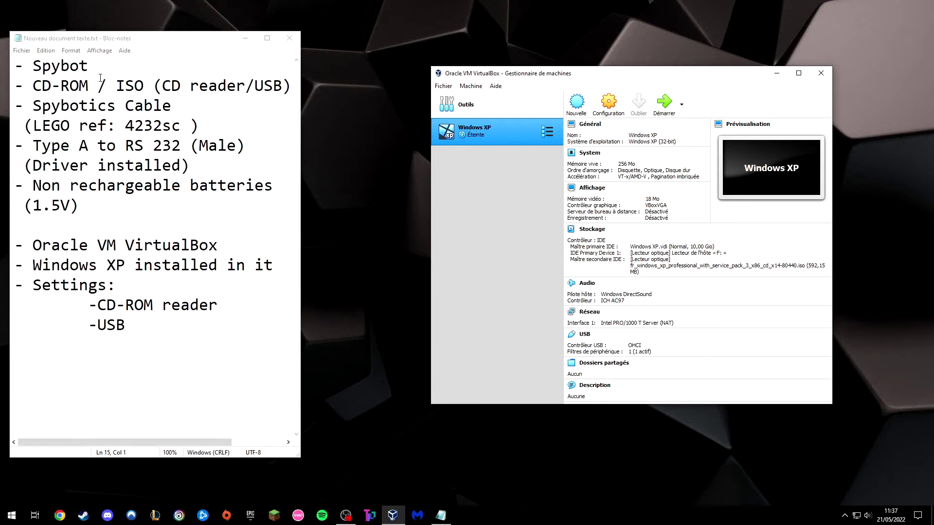
pyautogui.doubleClick(49, 67)
pyautogui.click(117, 68)
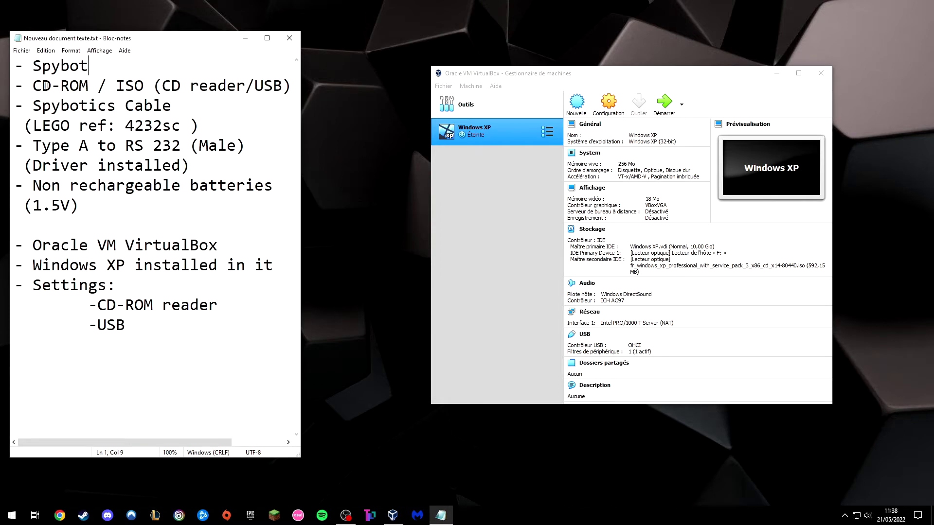
pyautogui.moveTo(33, 86)
pyautogui.mouseDown()
pyautogui.moveTo(164, 79)
pyautogui.moveTo(32, 86)
pyautogui.mouseUp()
pyautogui.click(116, 85)
pyautogui.moveTo(115, 85); pyautogui.dragTo(148, 85)
pyautogui.click(171, 85)
pyautogui.moveTo(254, 85); pyautogui.dragTo(283, 86)
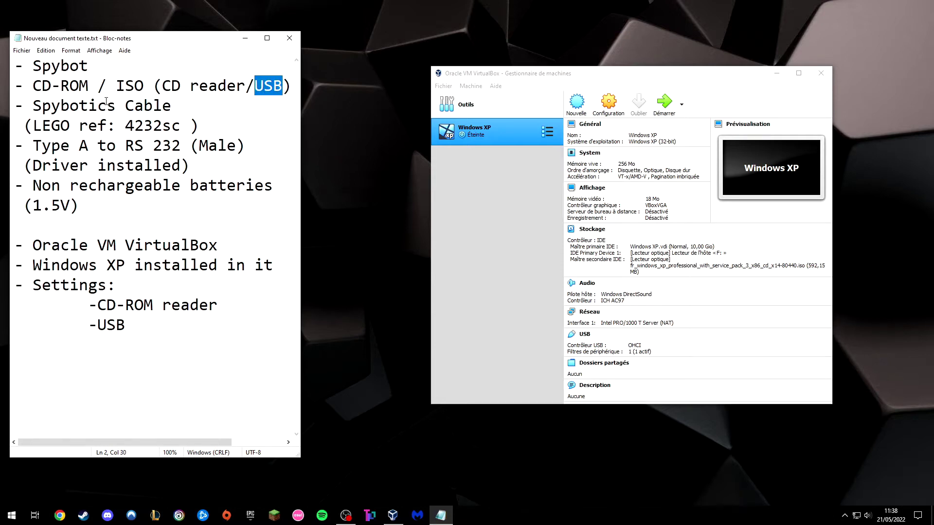
pyautogui.moveTo(33, 109); pyautogui.dragTo(181, 128)
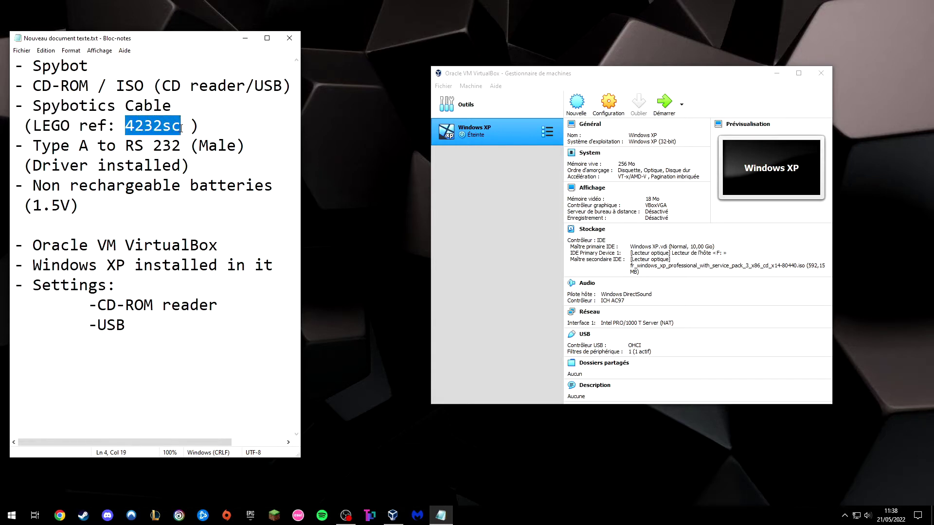
pyautogui.moveTo(52, 147); pyautogui.dragTo(180, 149)
pyautogui.click(99, 147)
pyautogui.click(179, 151)
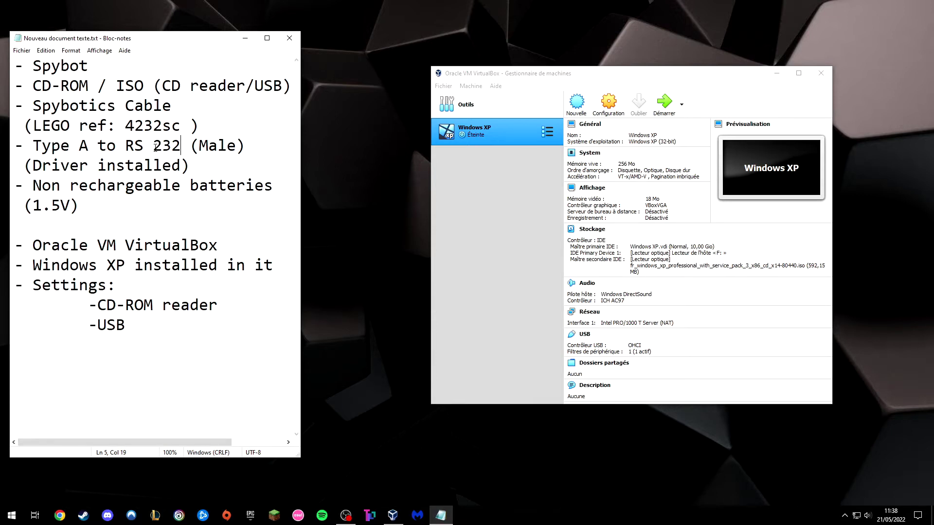
pyautogui.moveTo(154, 148); pyautogui.dragTo(180, 154)
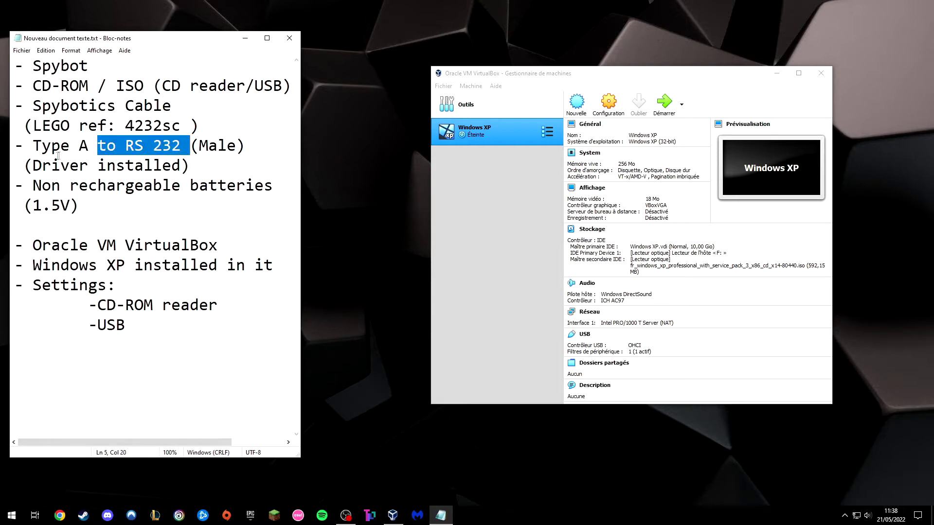
pyautogui.moveTo(39, 165); pyautogui.dragTo(180, 167)
pyautogui.click(181, 167)
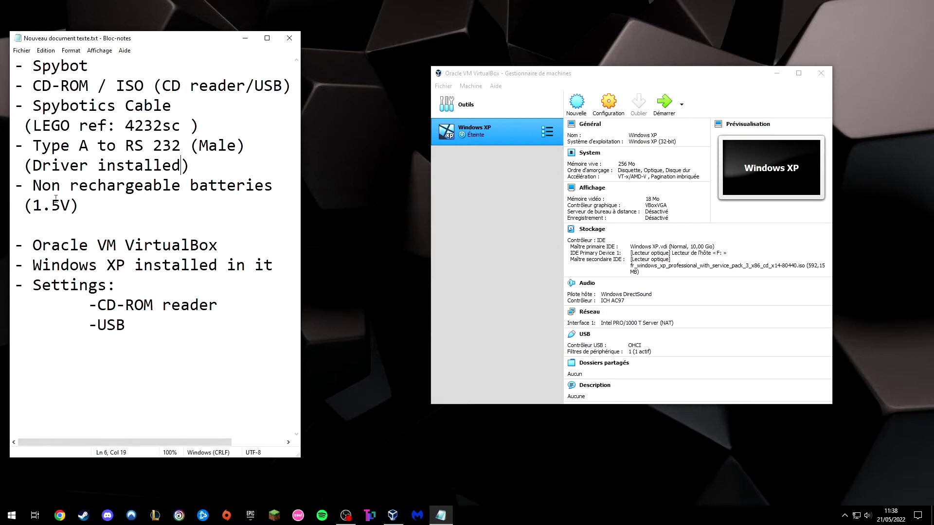
pyautogui.moveTo(42, 185)
pyautogui.mouseDown()
pyautogui.moveTo(81, 186)
pyautogui.moveTo(79, 205)
pyautogui.moveTo(36, 186)
pyautogui.mouseUp()
pyautogui.click(121, 201)
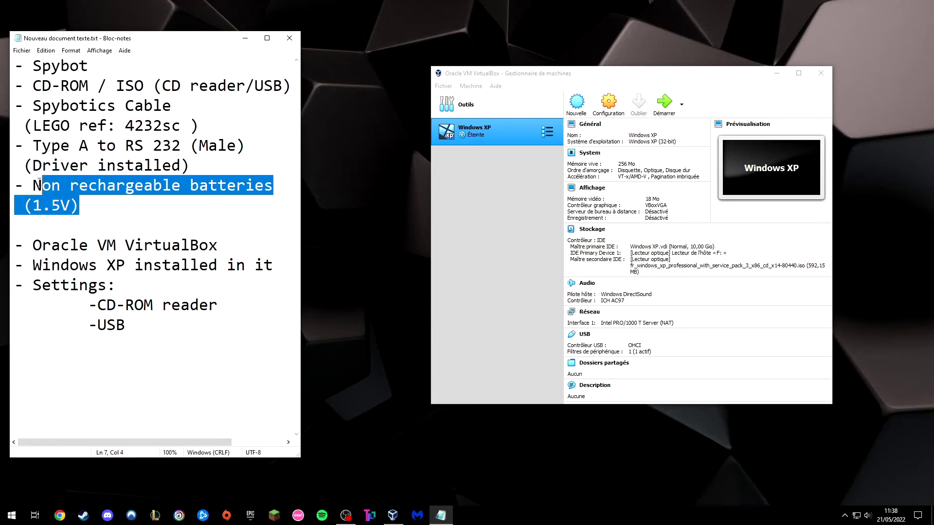
pyautogui.click(125, 197)
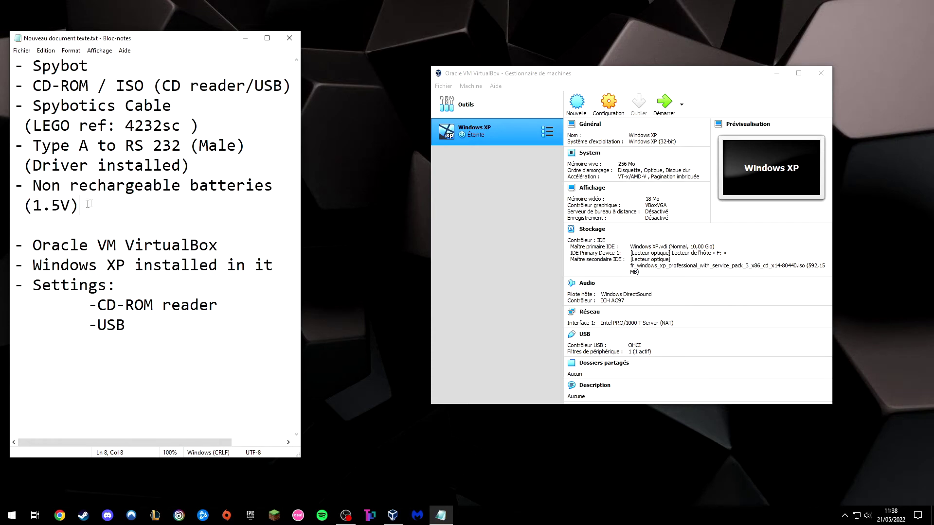
pyautogui.moveTo(33, 205); pyautogui.dragTo(71, 207)
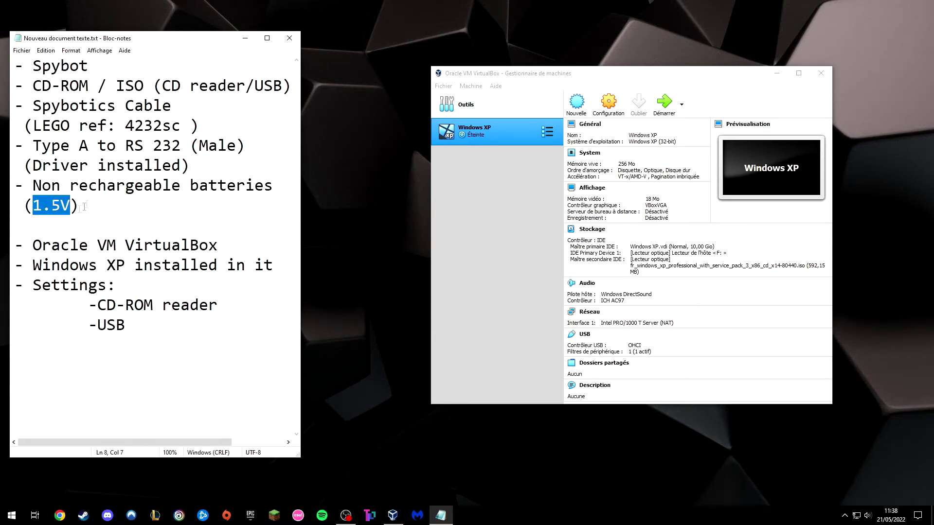
pyautogui.click(108, 211)
pyautogui.moveTo(31, 248); pyautogui.dragTo(231, 241)
pyautogui.click(42, 265)
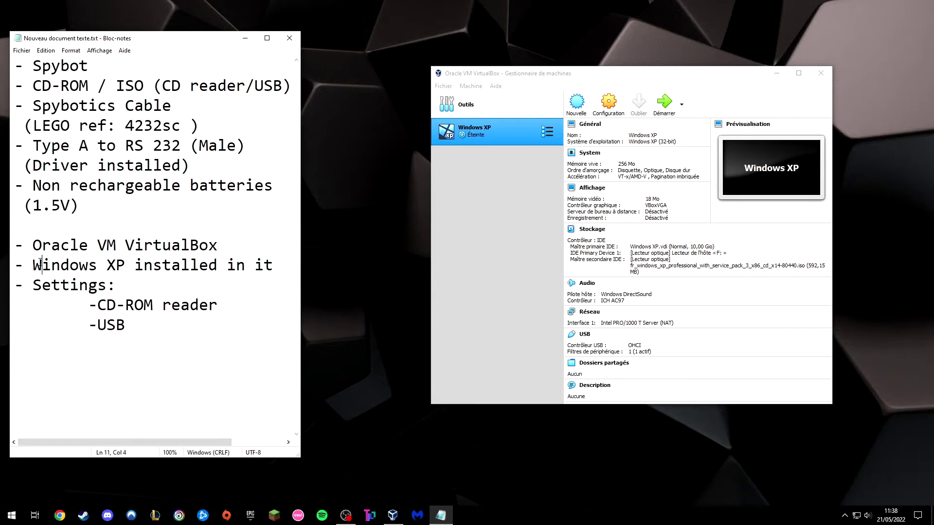
pyautogui.moveTo(33, 265); pyautogui.dragTo(131, 267)
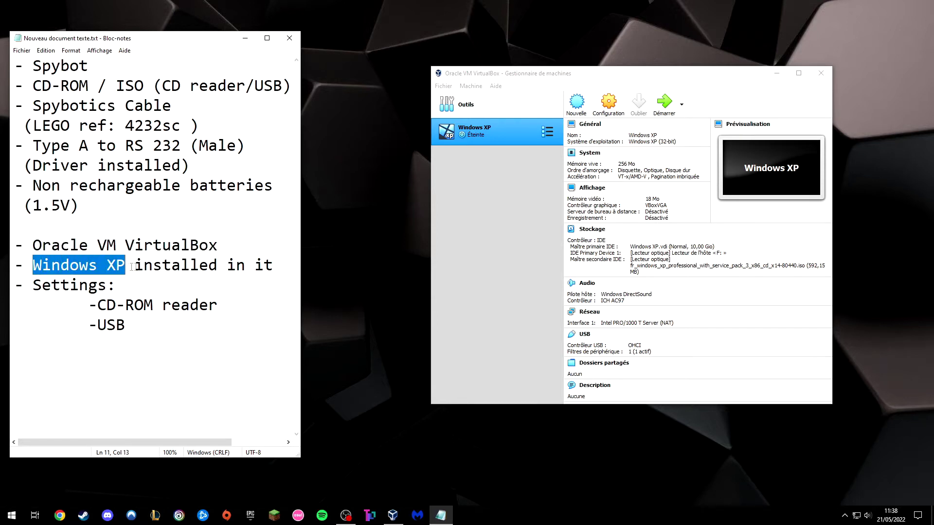
pyautogui.click(520, 249)
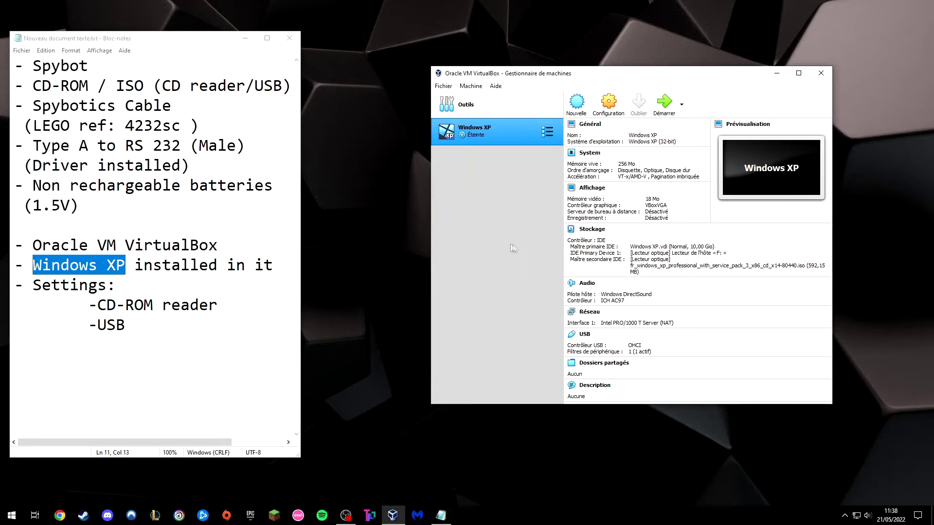
pyautogui.click(280, 269)
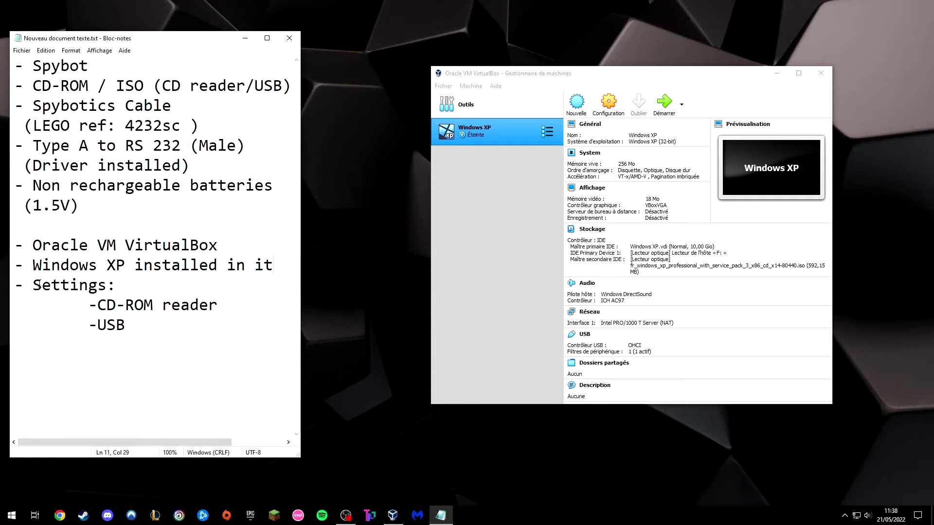
pyautogui.moveTo(33, 285); pyautogui.dragTo(121, 288)
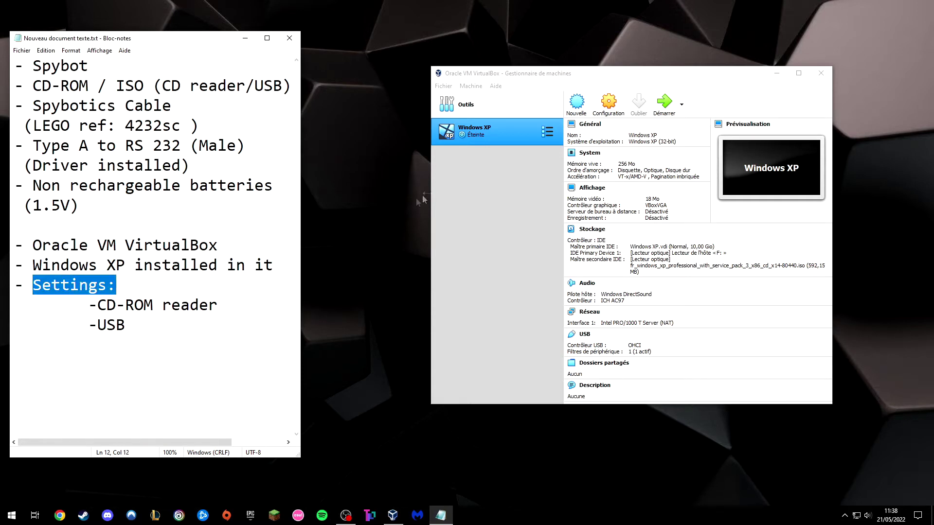
pyautogui.click(496, 182)
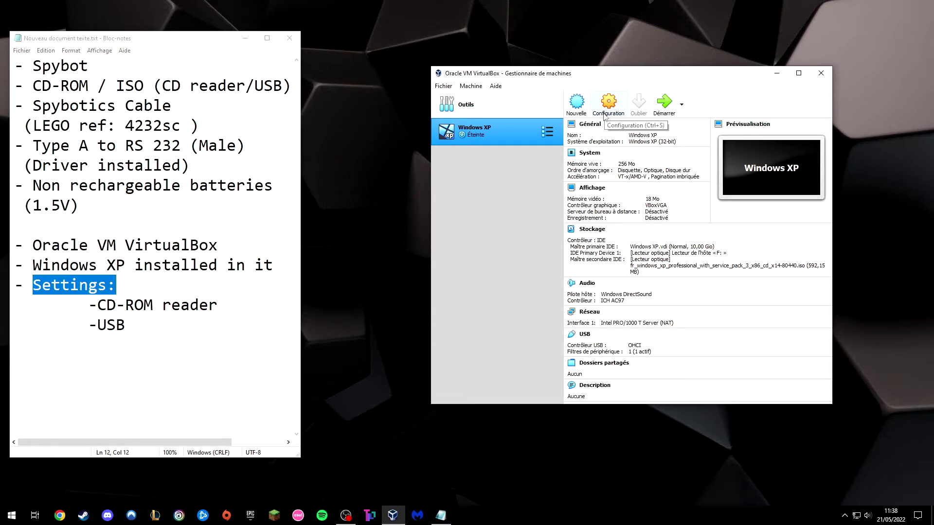
# Review the Windows XP machine's host CD drive storage and serial ports 2 and 3.
pyautogui.click(604, 115)
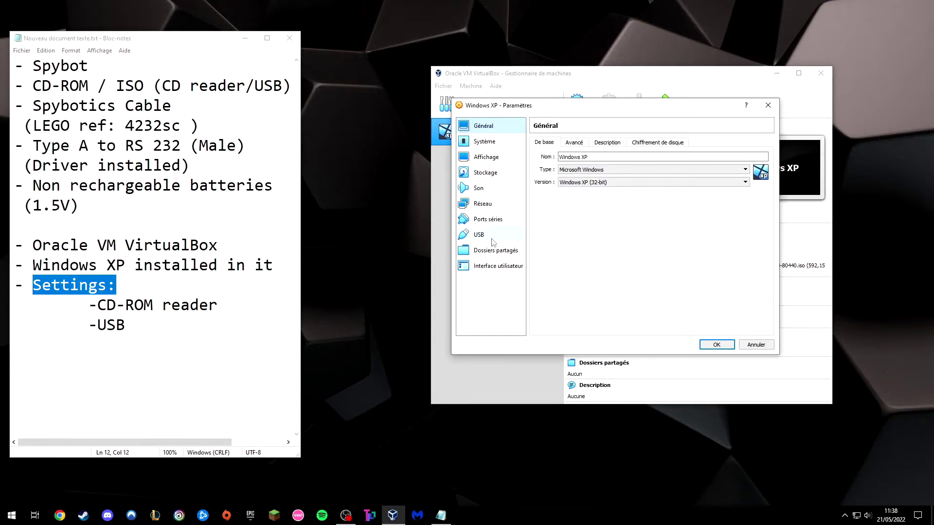
pyautogui.click(485, 174)
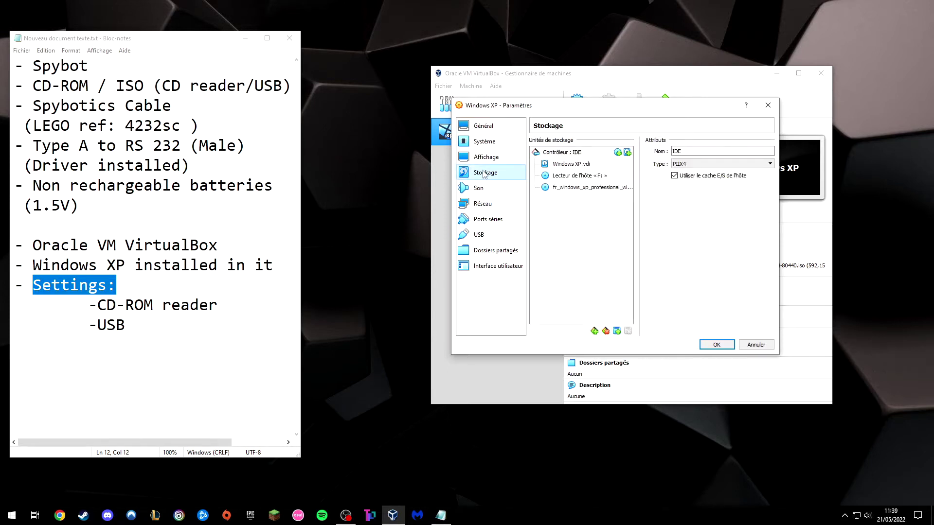
pyautogui.click(554, 179)
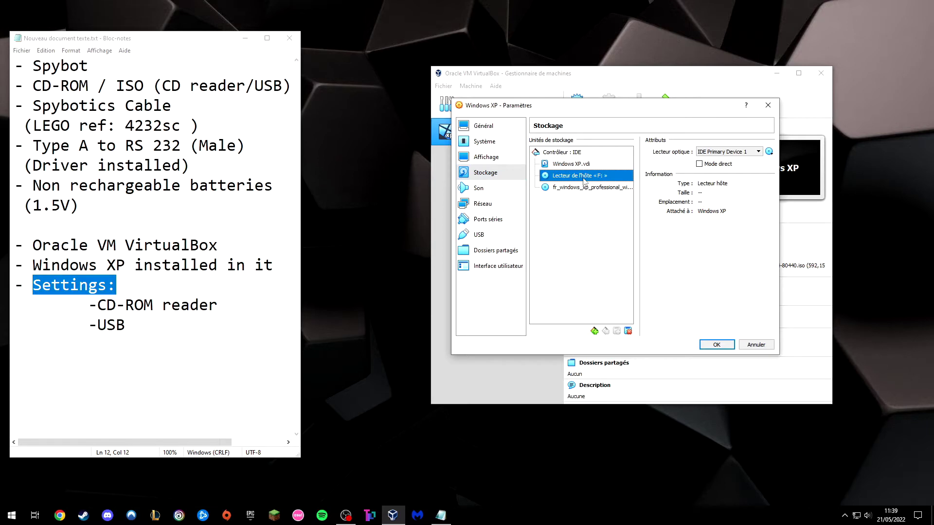
pyautogui.click(491, 218)
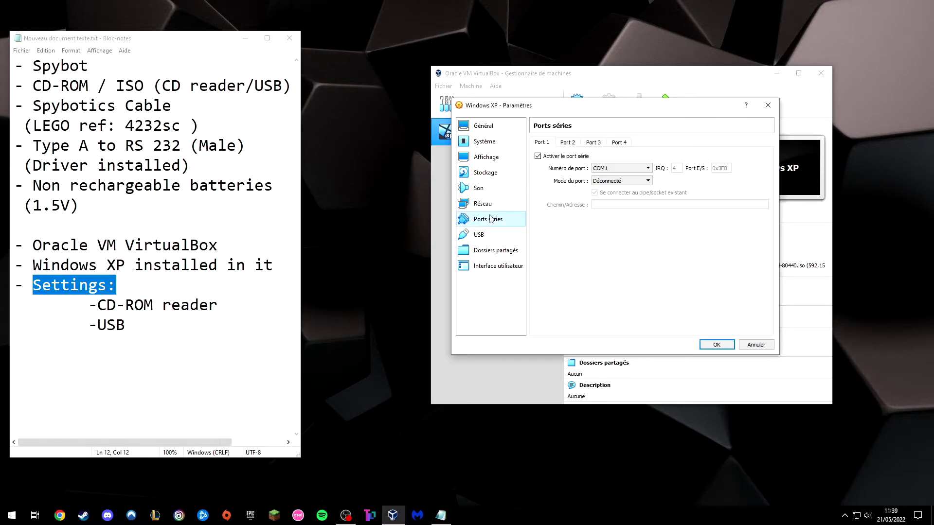
pyautogui.click(566, 144)
pyautogui.click(594, 144)
# Keep the Prolific PL2303 USB filter enabled without adding devices, and save the settings.
pyautogui.click(468, 236)
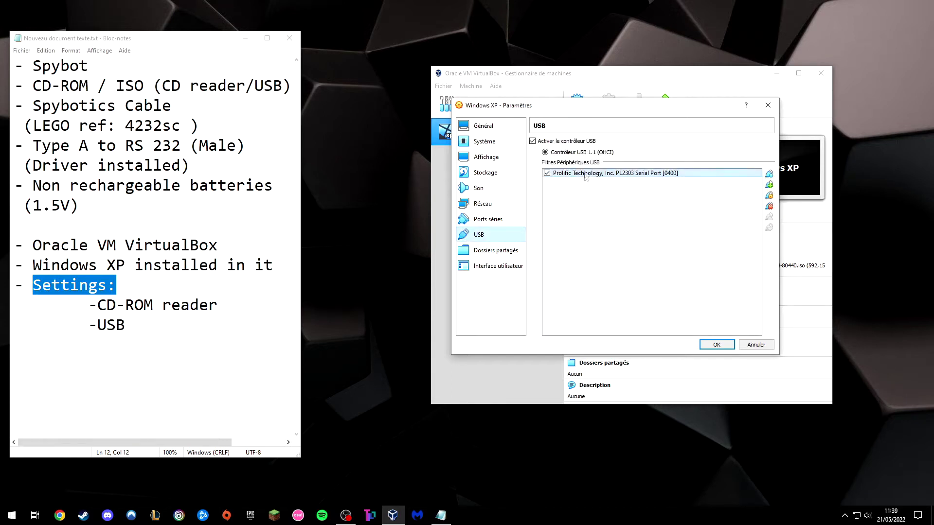
pyautogui.click(767, 192)
pyautogui.click(649, 212)
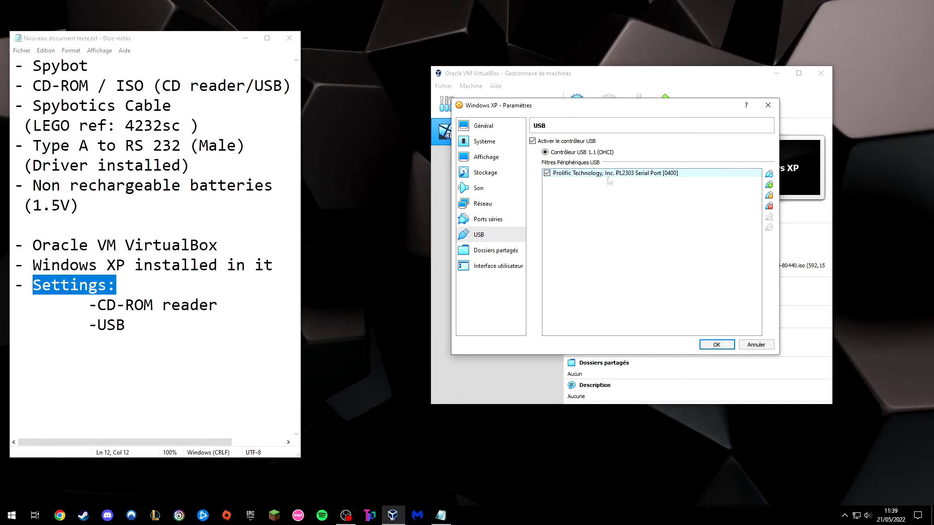
pyautogui.click(716, 344)
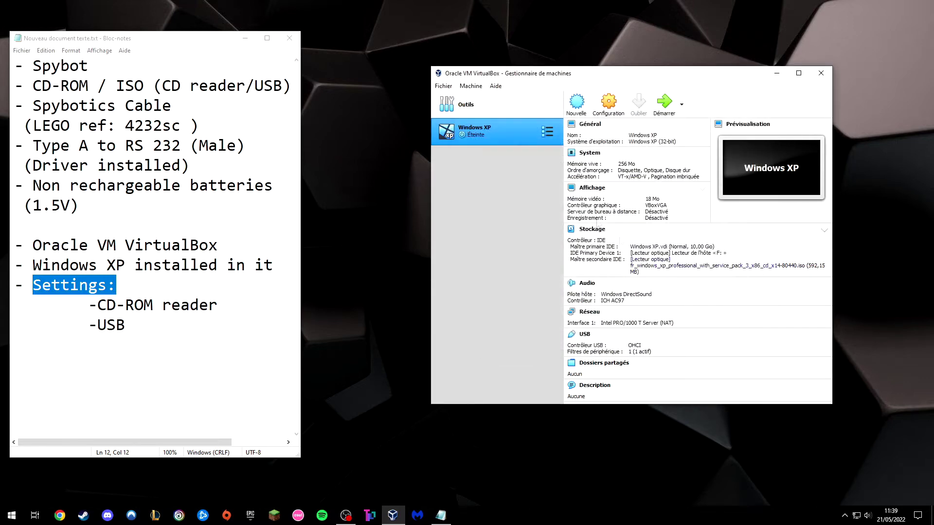
# Boot the Windows XP VM with Démarrer and deselect the Settings line in the notes.
pyautogui.click(664, 113)
pyautogui.click(19, 365)
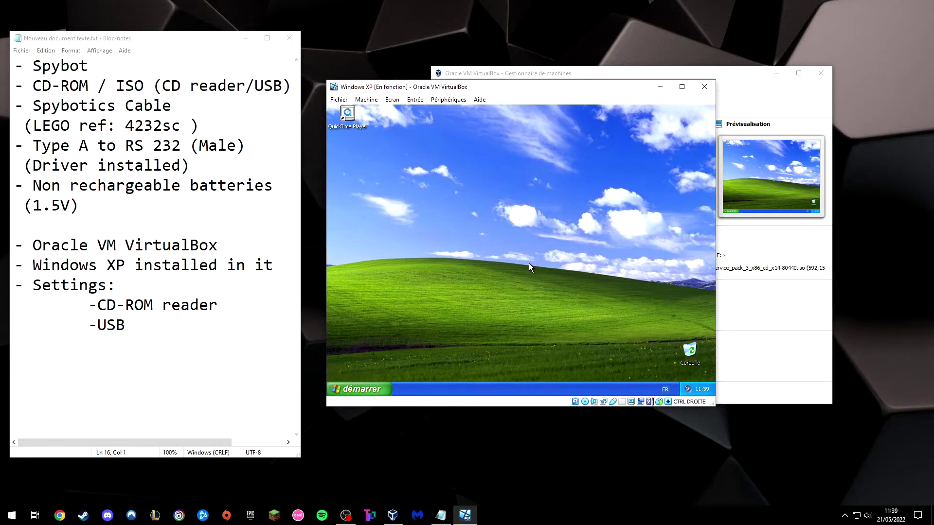
# Eject the disc from Lecteur CD (E:) in Poste de travail, dismissing the antivirus warning.
pyautogui.click(367, 389)
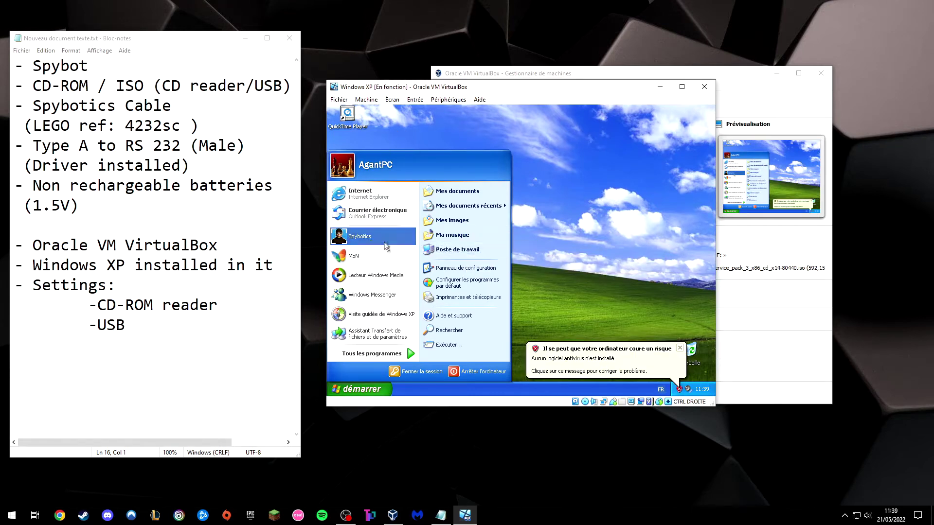
pyautogui.click(449, 251)
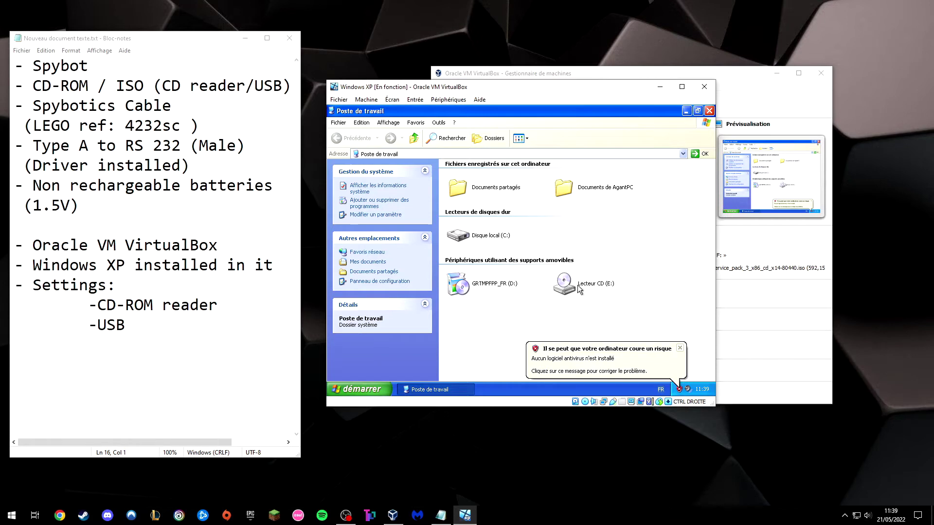
pyautogui.rightClick(578, 288)
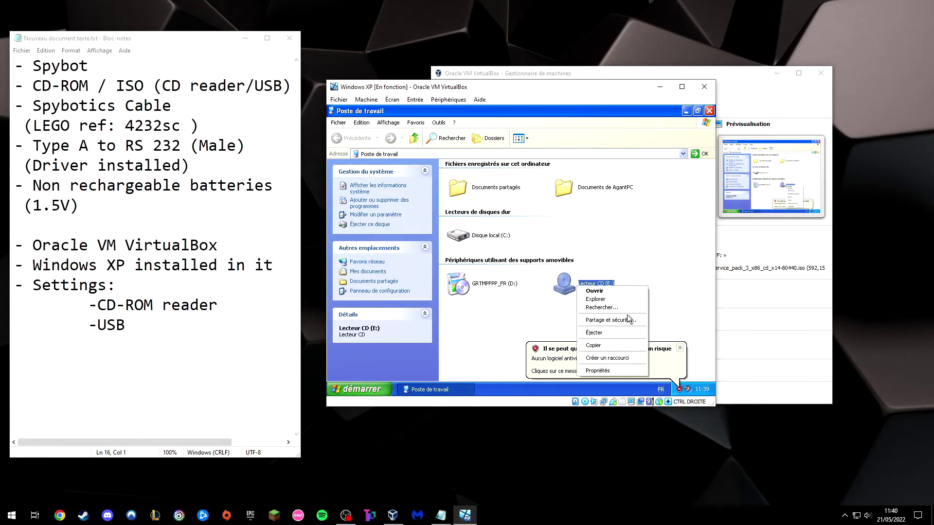
pyautogui.click(603, 334)
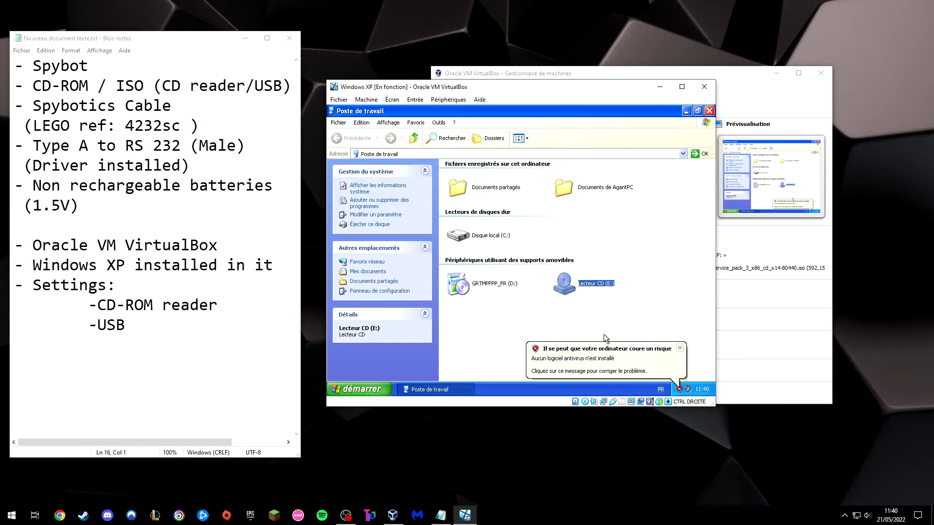
pyautogui.click(680, 347)
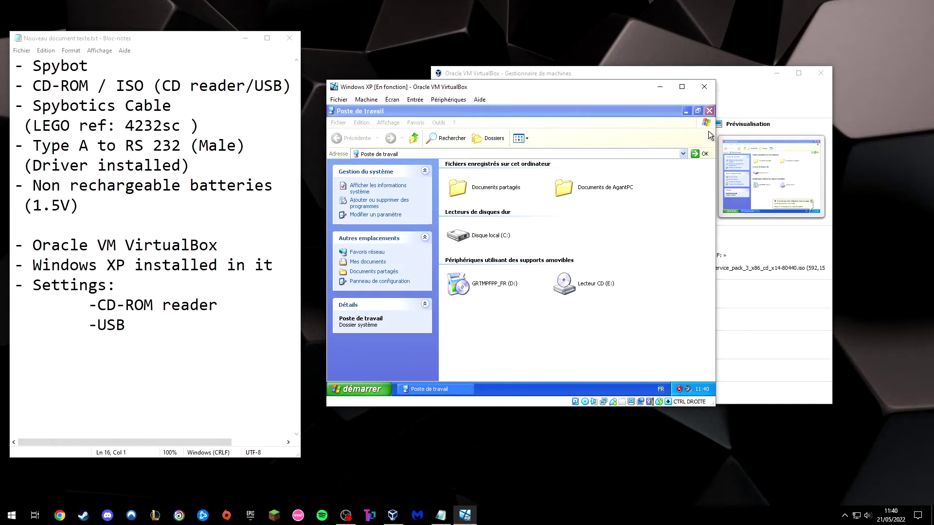
pyautogui.click(709, 111)
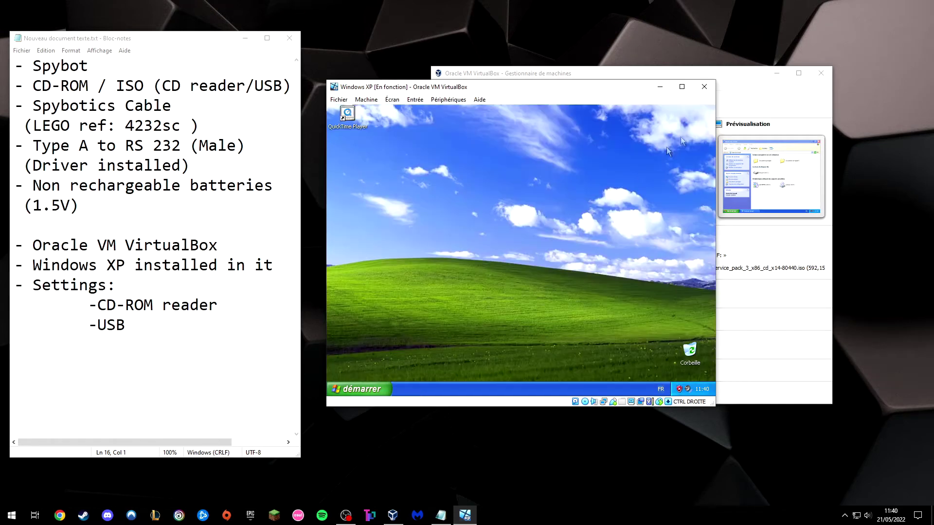
pyautogui.click(360, 389)
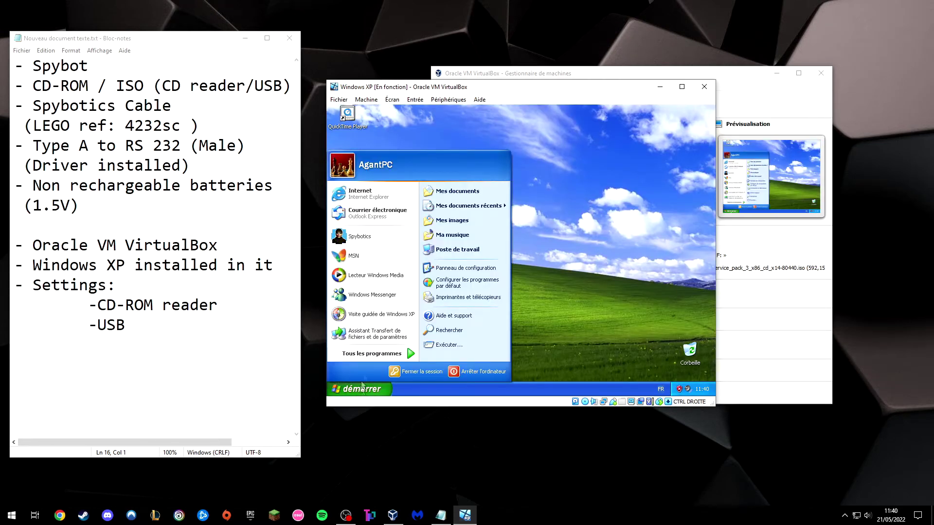
# Launch Spybotics from the XP Start menu, then choose to quit it.
pyautogui.click(359, 237)
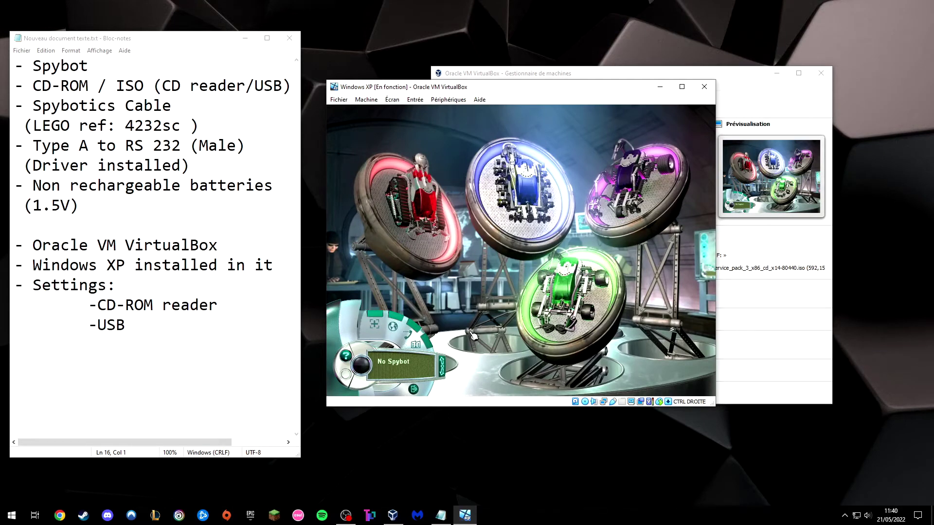
pyautogui.click(413, 390)
# Confirm quitting Spybotics with Yes.
pyautogui.click(564, 294)
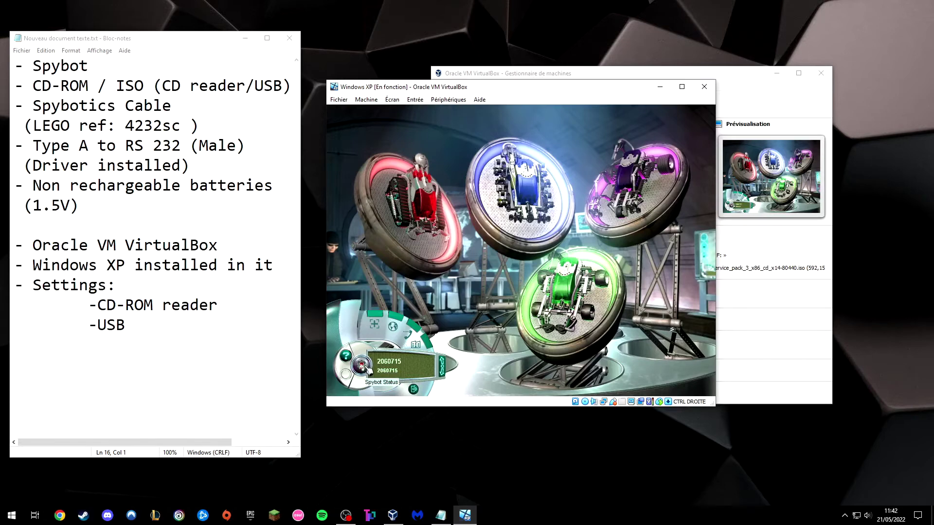
pyautogui.click(362, 365)
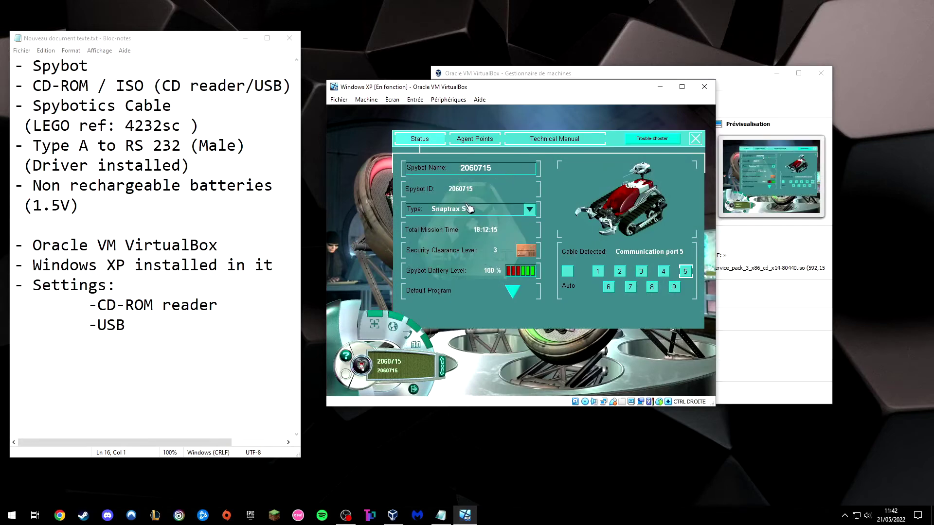
pyautogui.click(529, 209)
pyautogui.click(528, 227)
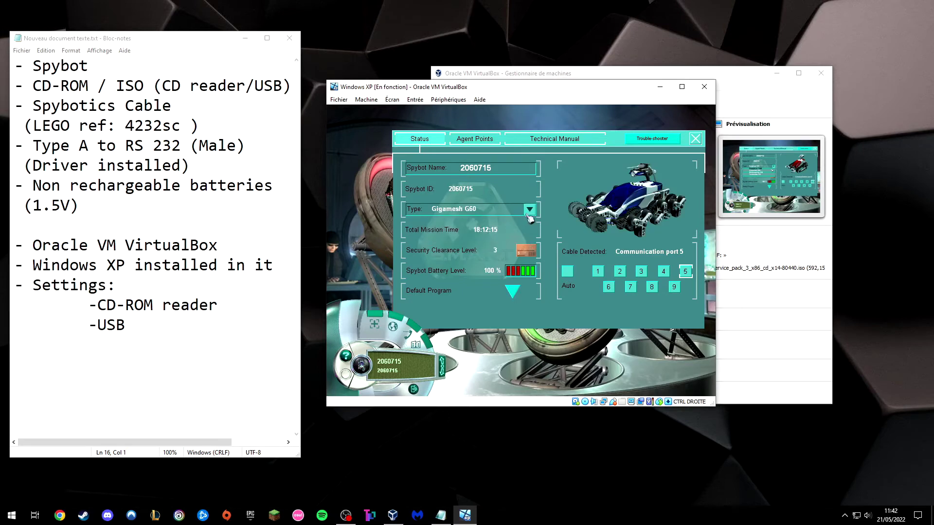
pyautogui.click(530, 210)
pyautogui.click(516, 234)
pyautogui.click(531, 209)
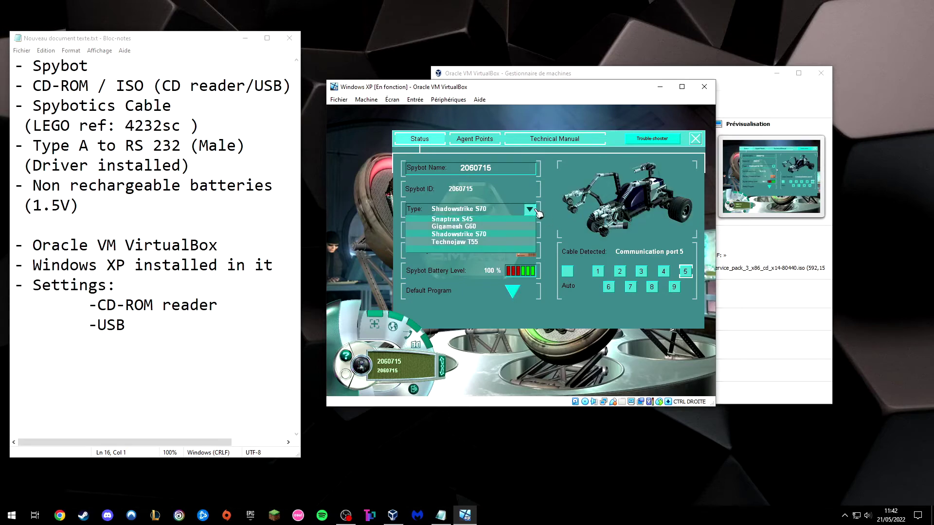
pyautogui.click(506, 226)
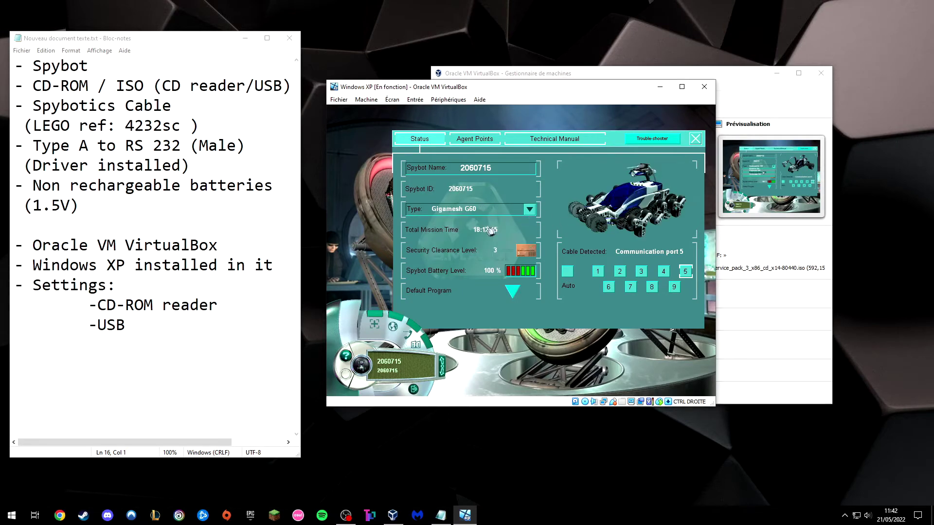
pyautogui.click(536, 212)
pyautogui.click(514, 223)
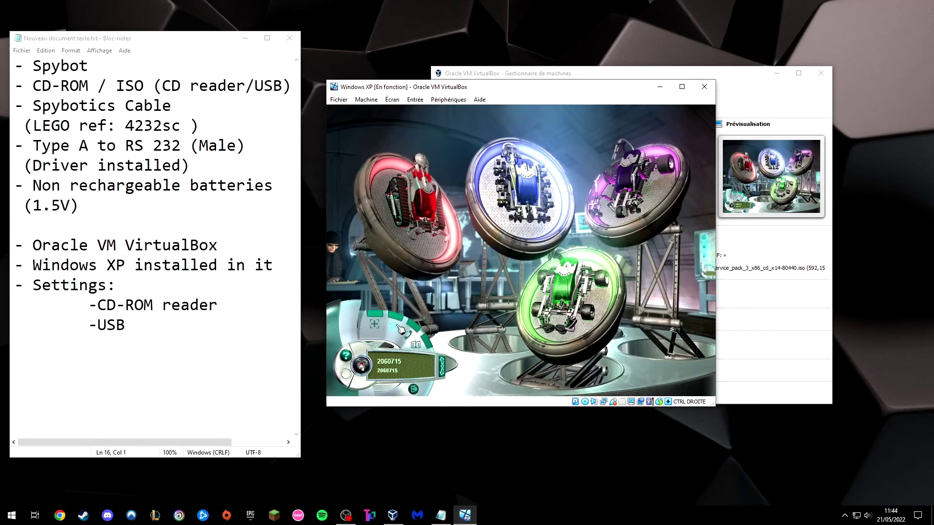
# Pick Laser Maze on the Mission Map and start its download to the Spybot.
pyautogui.click(419, 348)
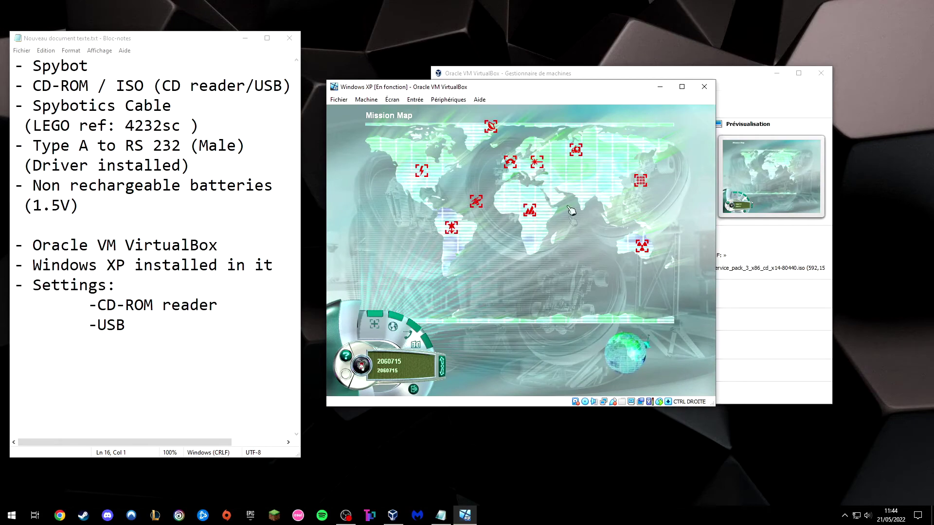
pyautogui.click(542, 166)
pyautogui.click(543, 167)
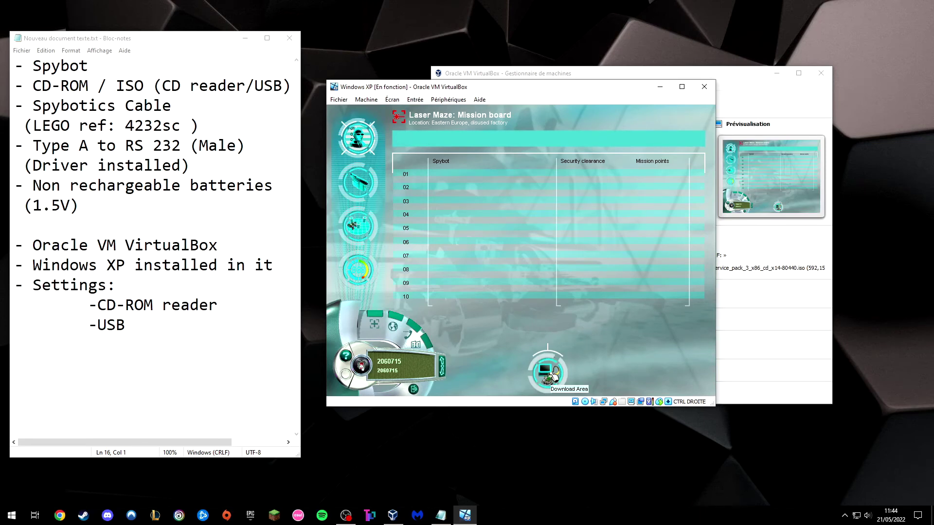
pyautogui.click(554, 377)
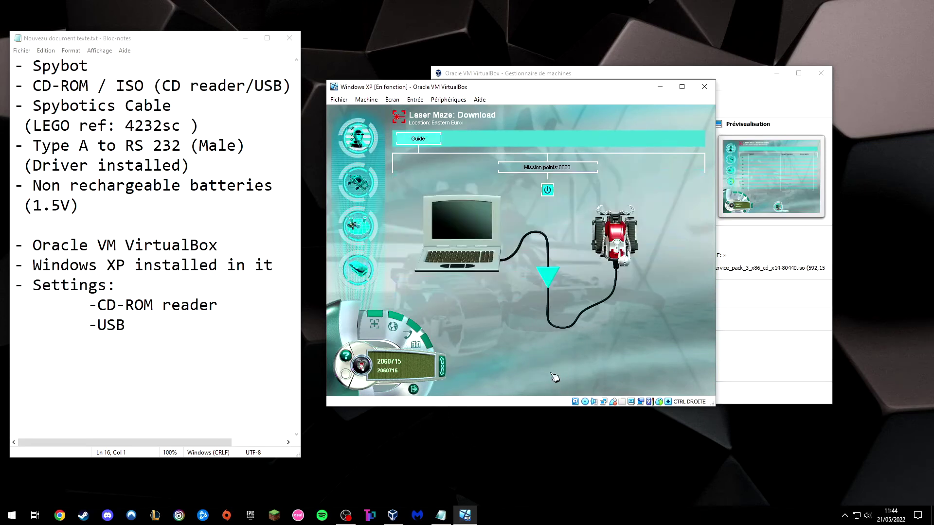
pyautogui.click(550, 278)
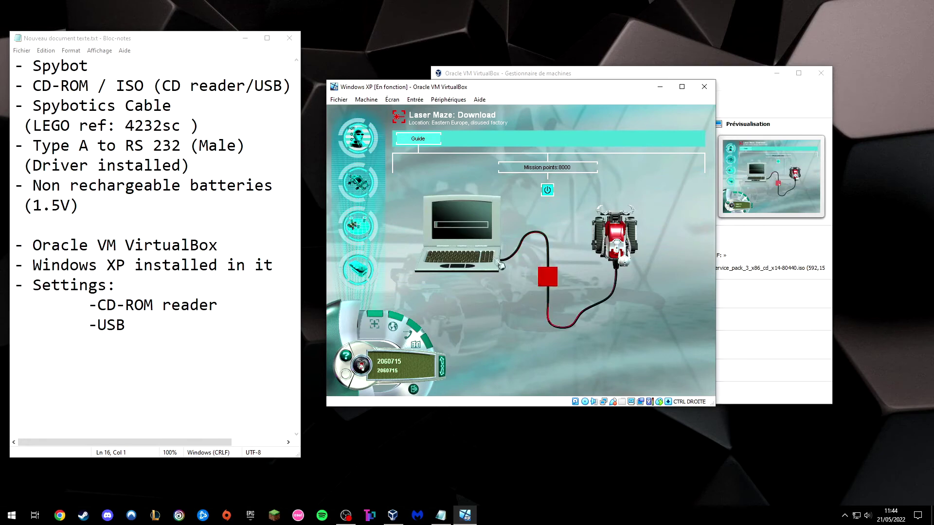